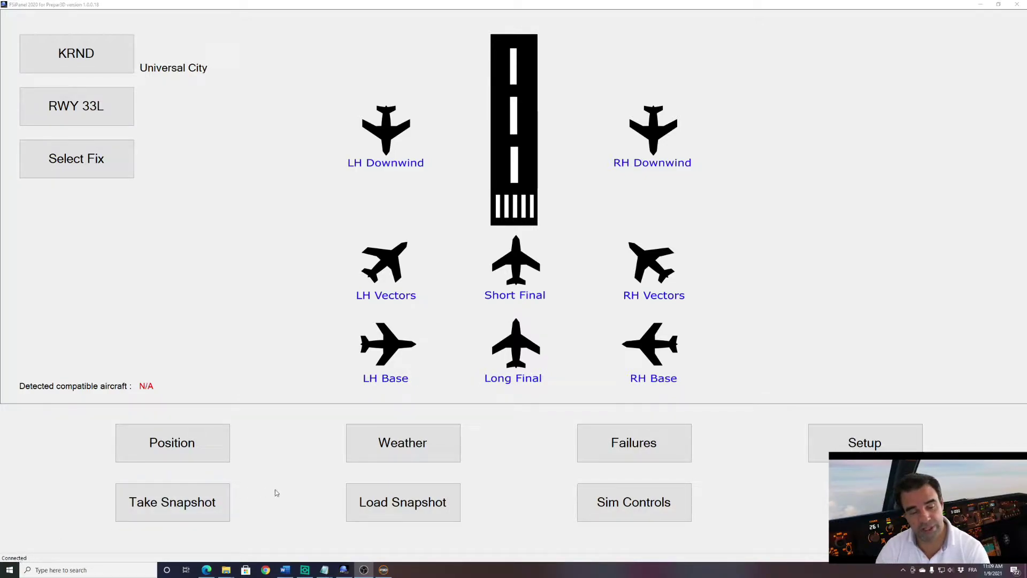
Switch to Prepar3D, find "pmdg 737" vehicles, choose the PMDG 737-800NGXu PMDG House Blended Winglets, and load the flight.
click(384, 570)
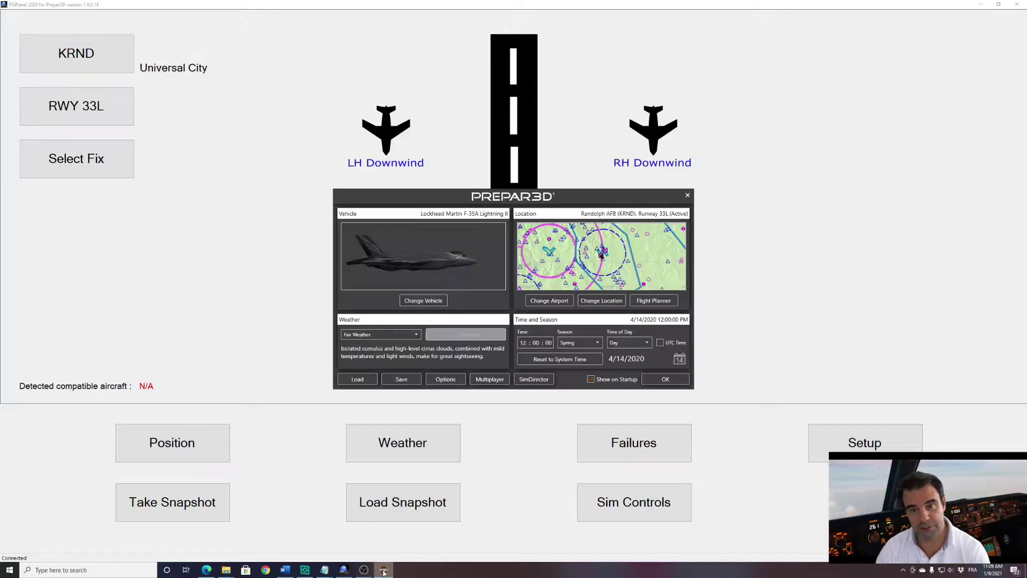
click(423, 300)
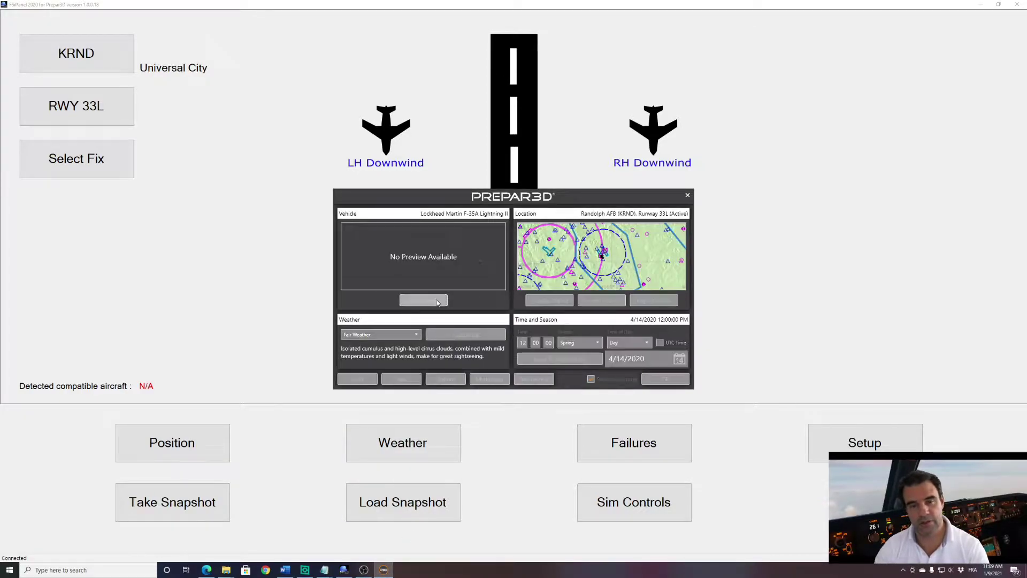
text(pmd)
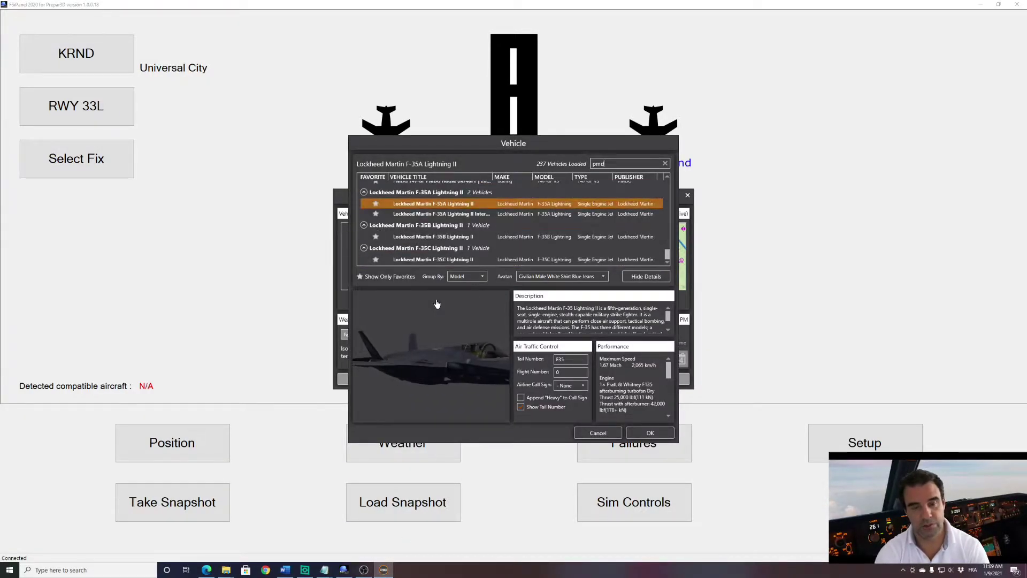
text(g 737)
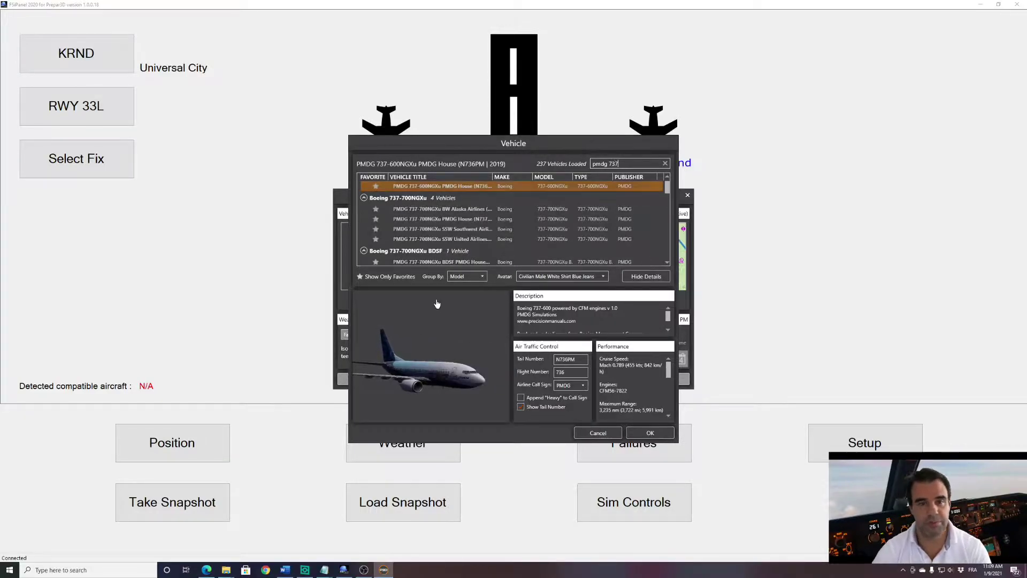
scroll(509, 229, down, 4)
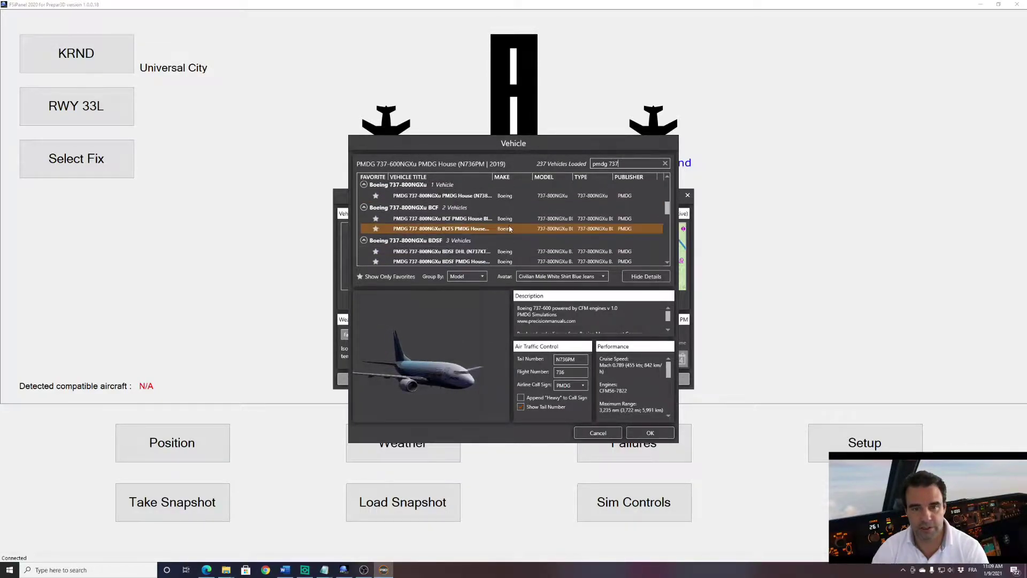
scroll(510, 229, down, 3)
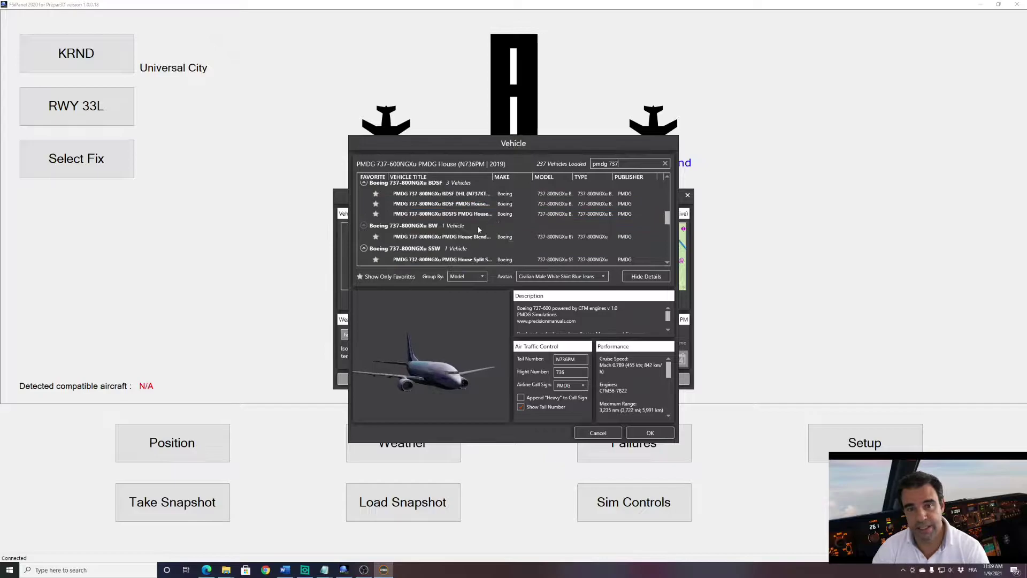
click(463, 238)
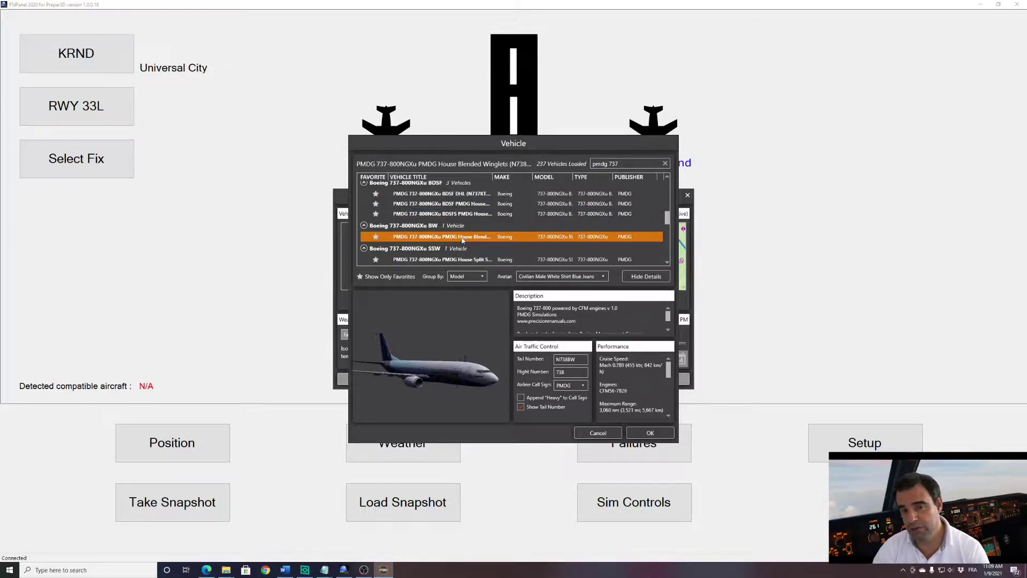
click(651, 432)
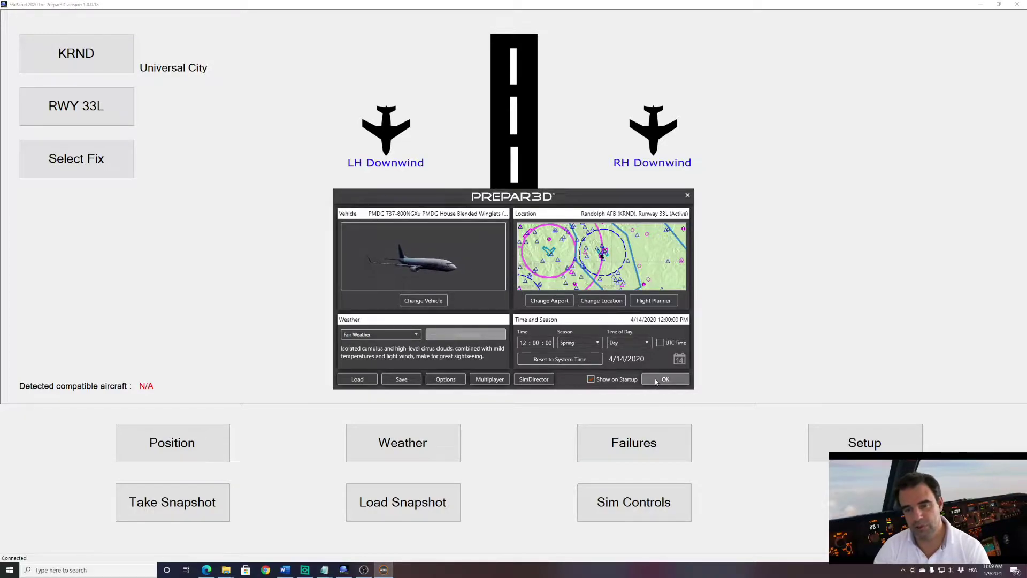
click(656, 379)
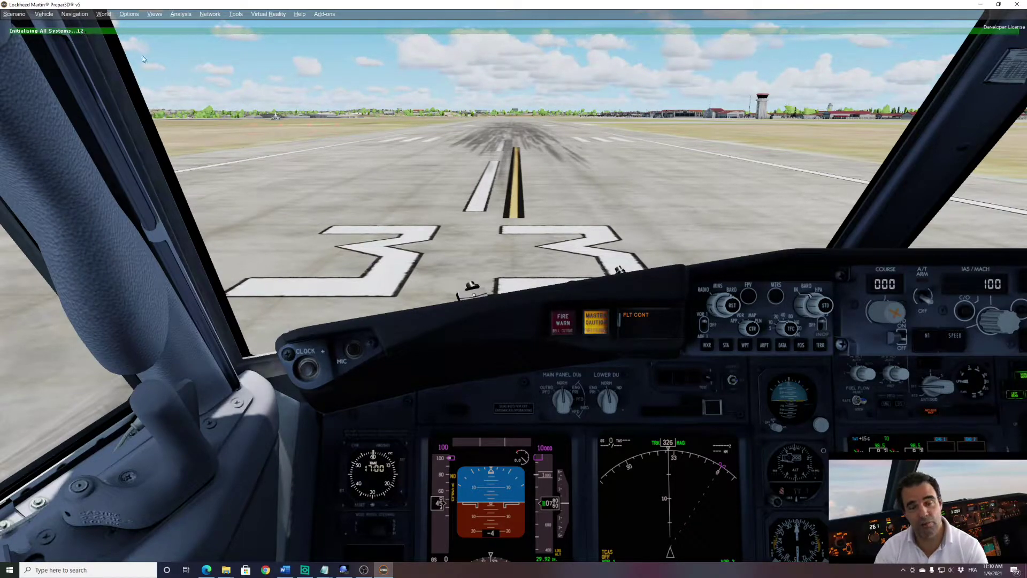
Enlarge the first officer's CDU, check its FS Actions and PERF INIT pages, and close the enlarged unit.
drag(560, 123, 650, 394)
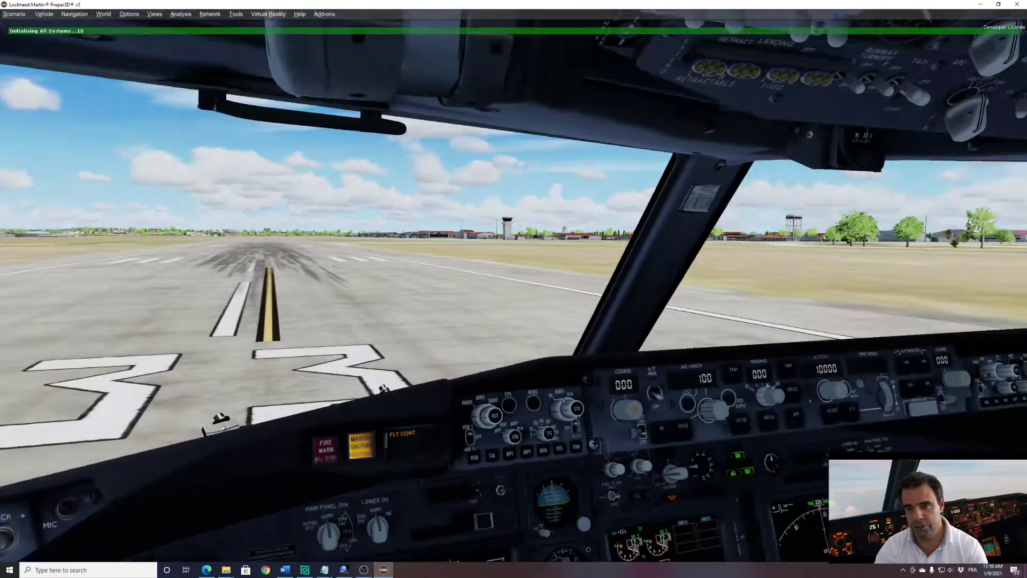
scroll(650, 394, up, 2)
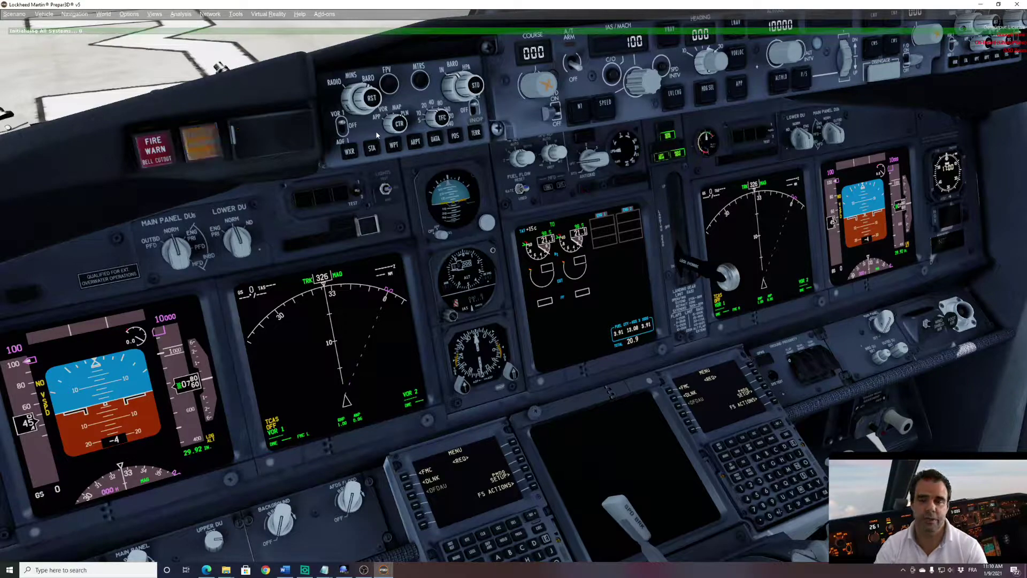
key(XF86AudioLowerVolume)
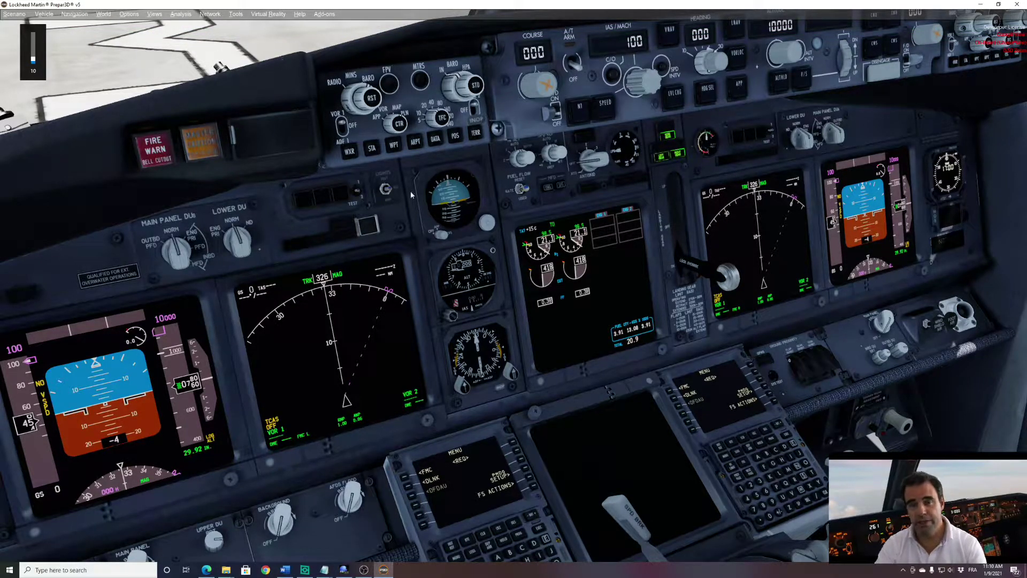
click(675, 393)
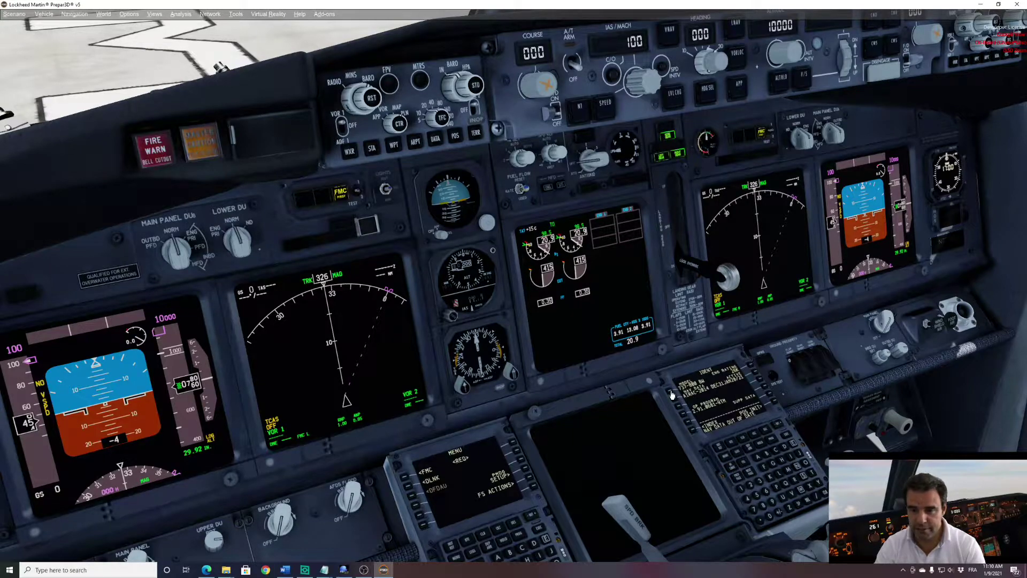
click(734, 456)
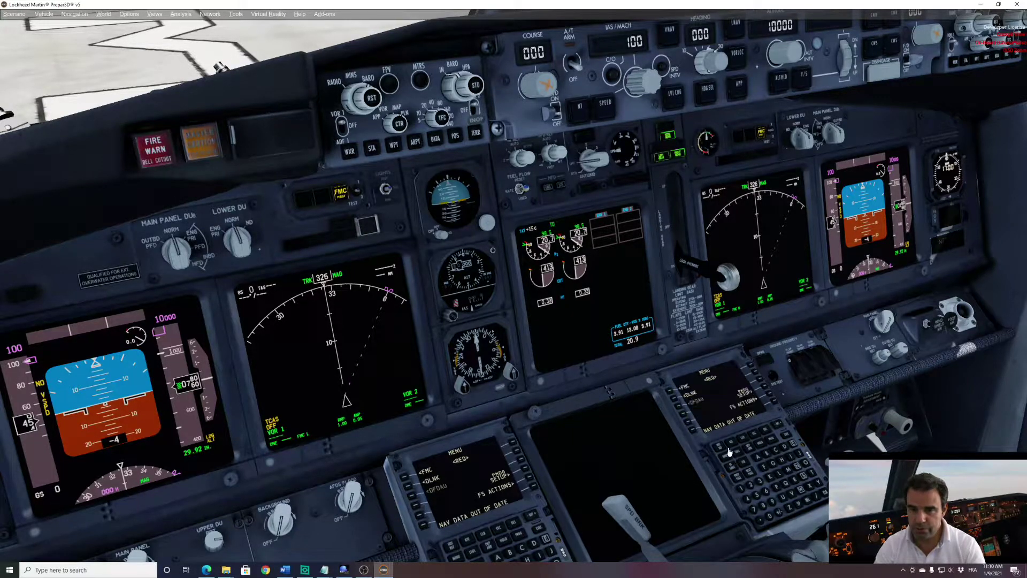
click(727, 391)
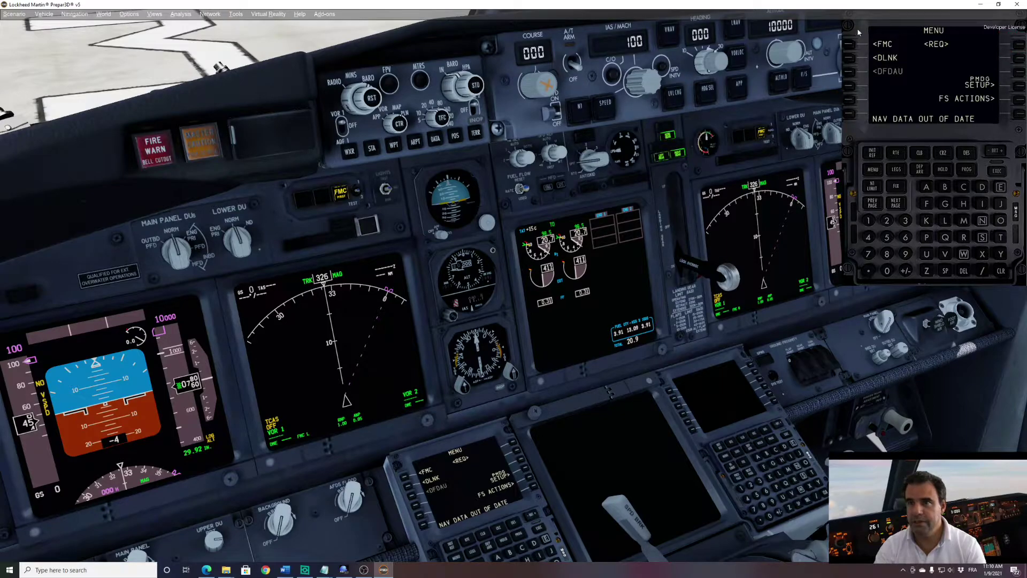
drag(858, 28, 640, 112)
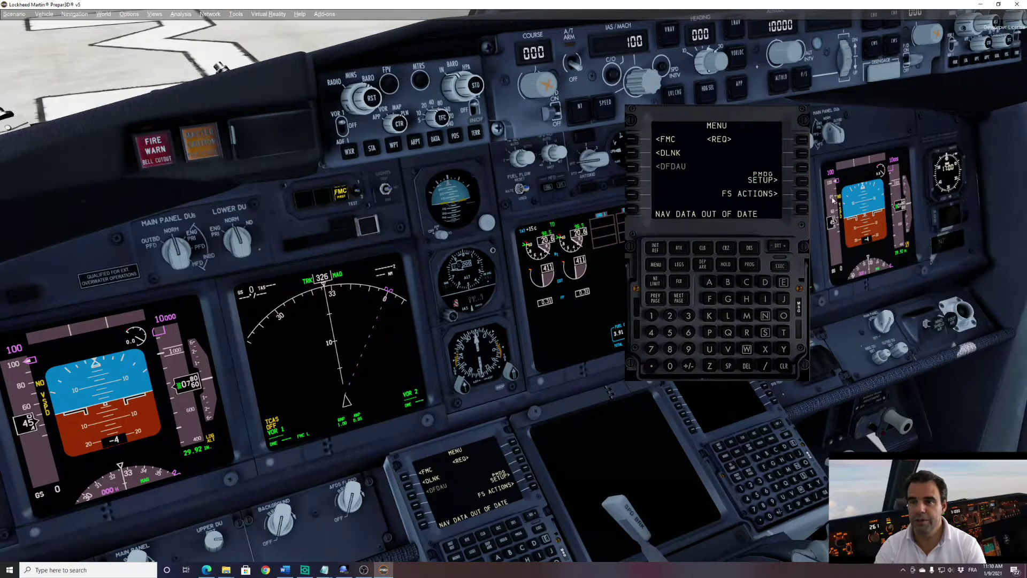
click(804, 196)
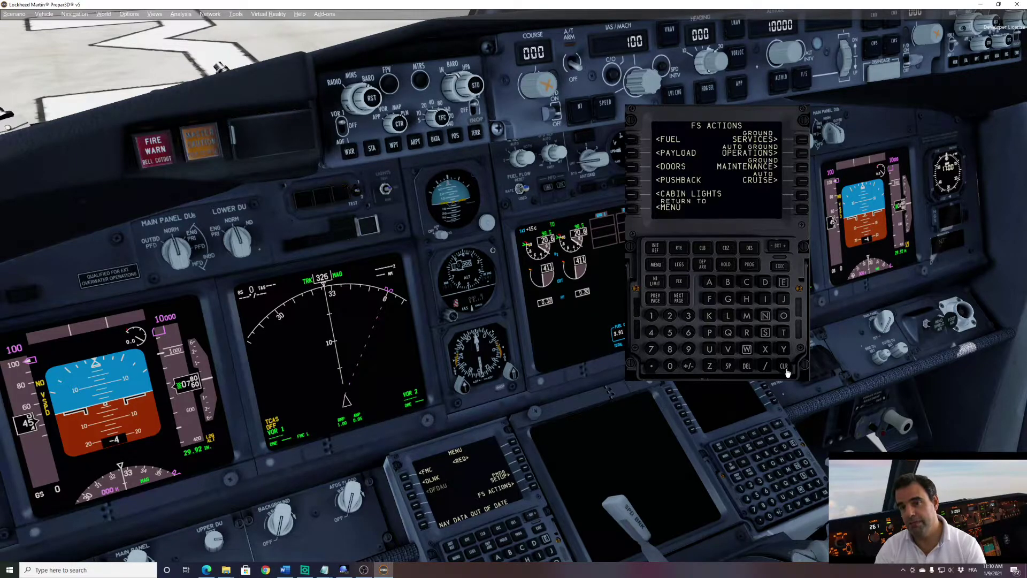
click(653, 247)
click(723, 163)
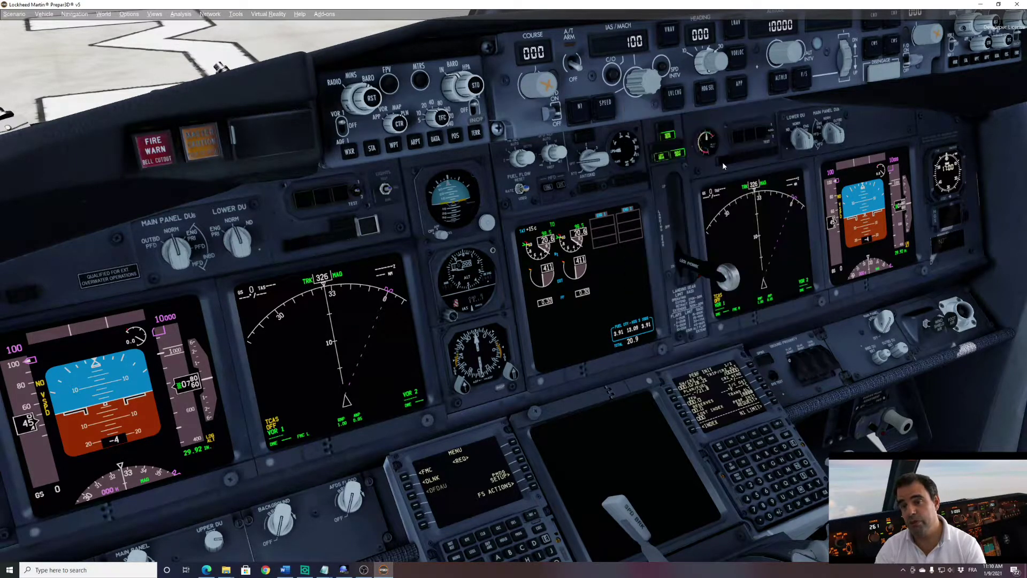
key(ctrl+space)
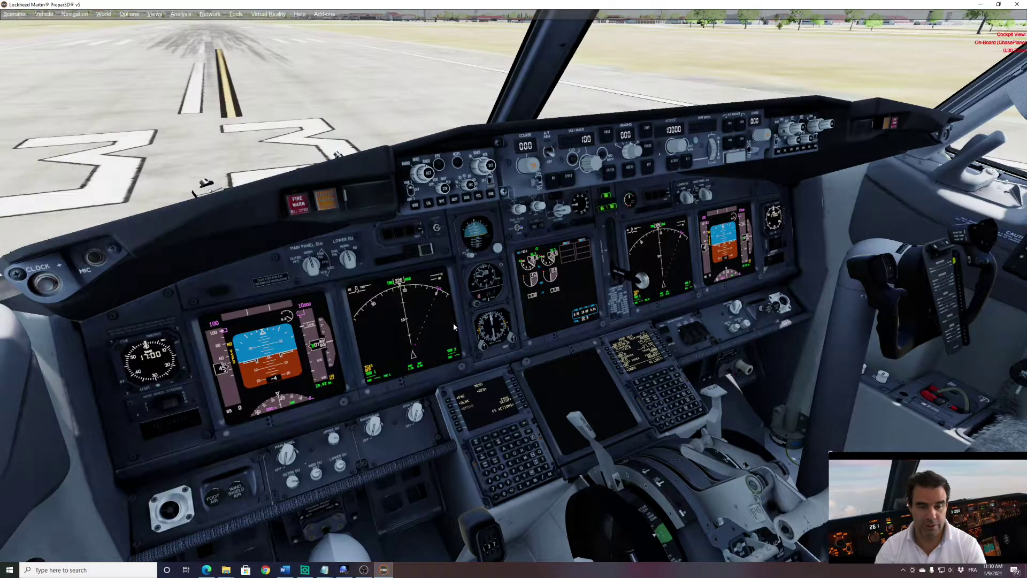
Switch to FSiPanel and select KJFK as the airport.
click(344, 570)
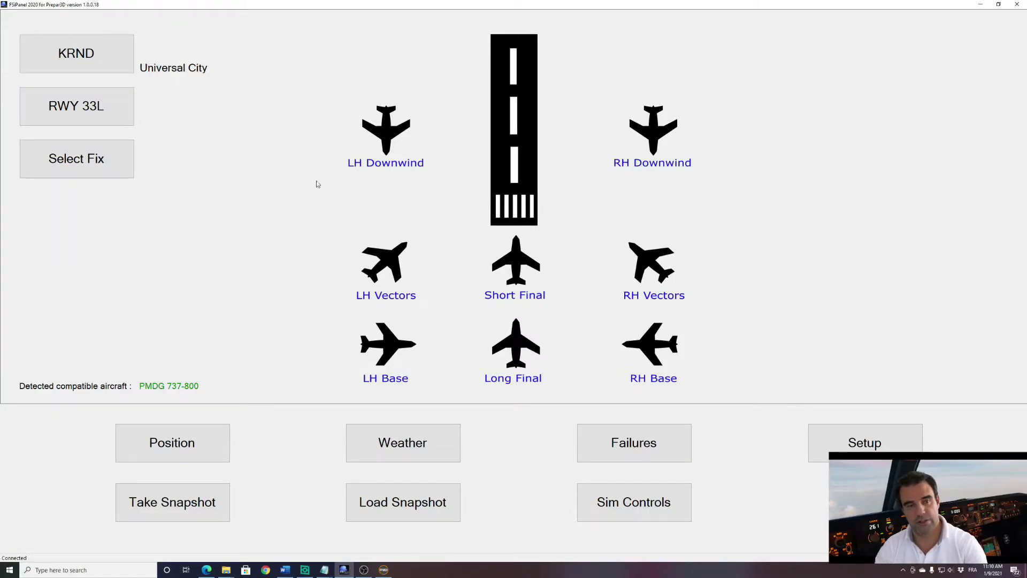
click(93, 59)
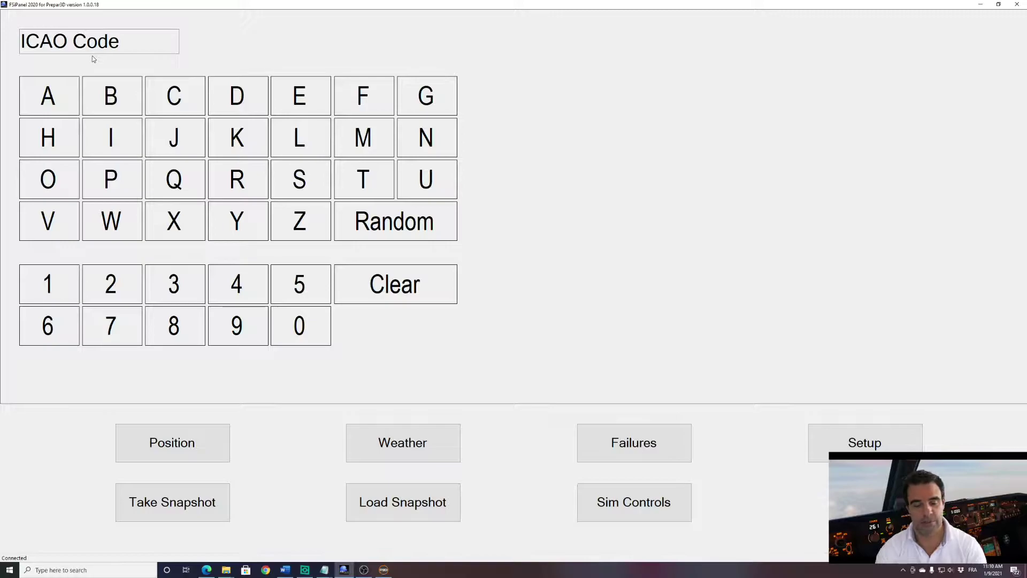
text(K)
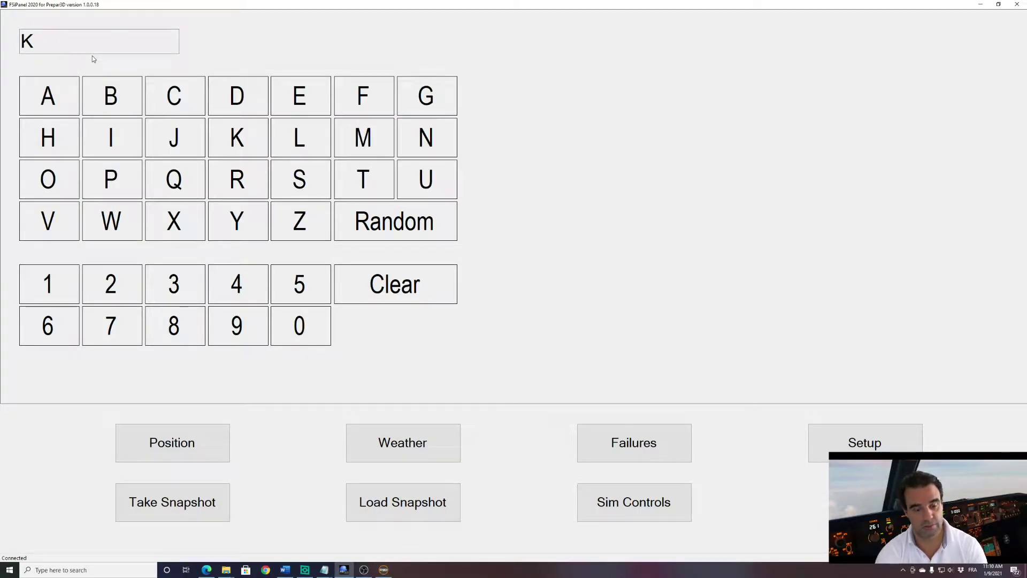
text(JFK)
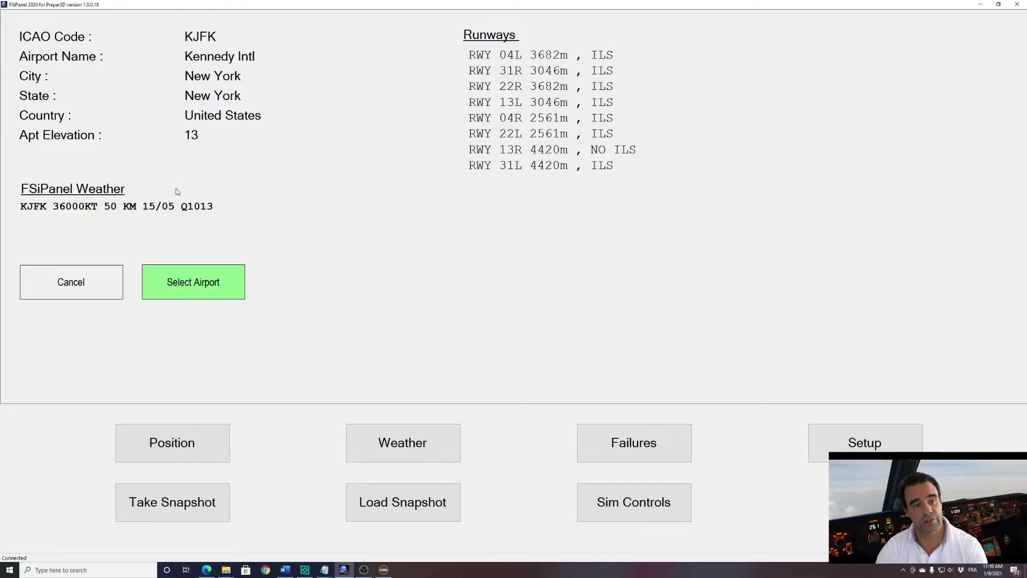
click(230, 275)
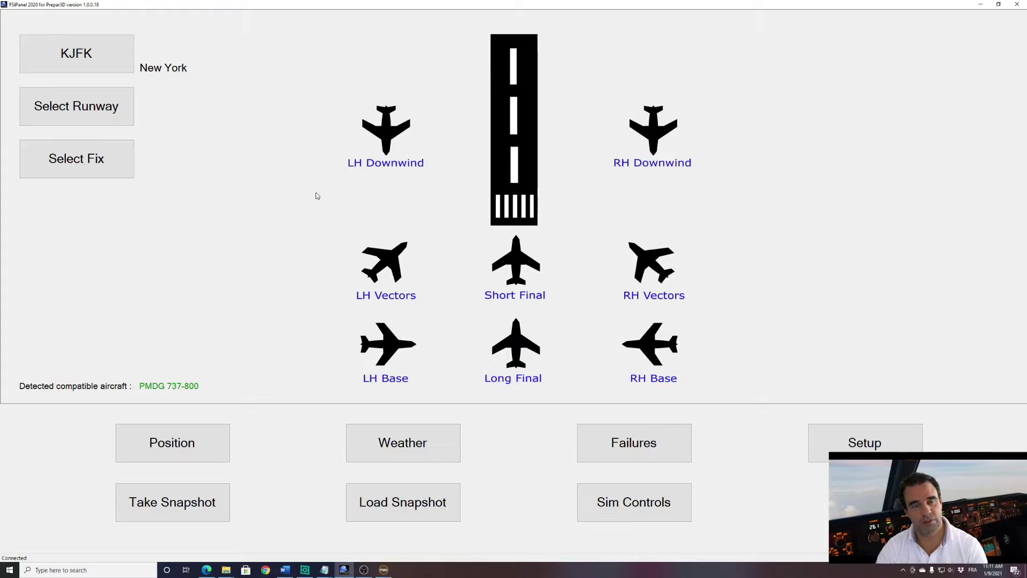
Select runway 04L and choose Long Final as the aircraft's starting position.
click(77, 109)
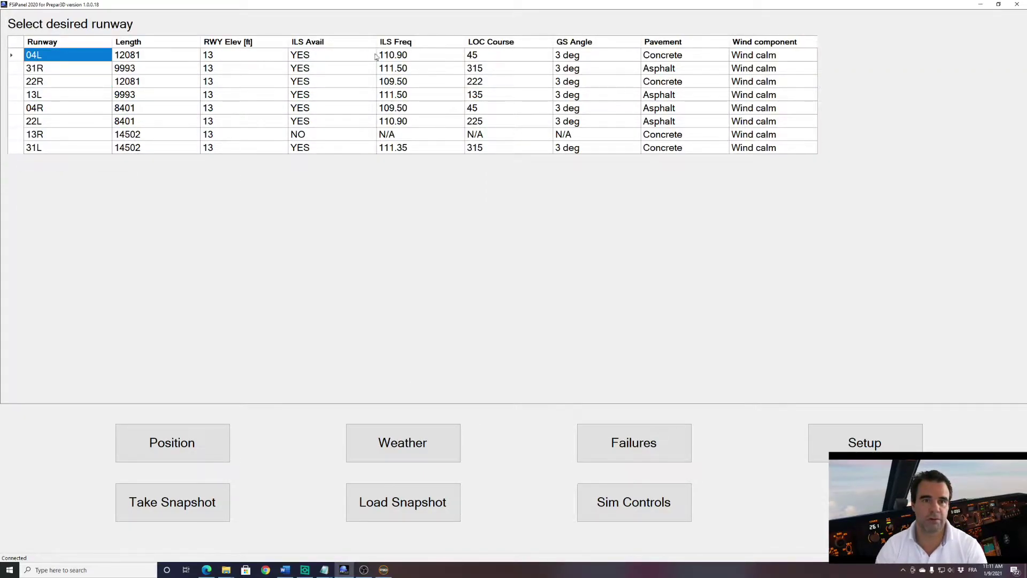
click(63, 59)
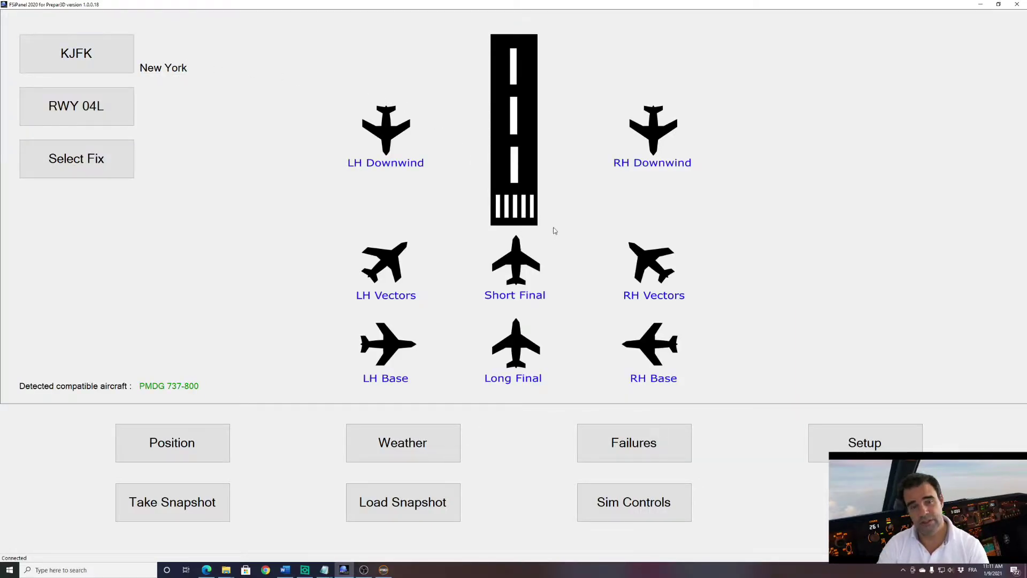
click(520, 350)
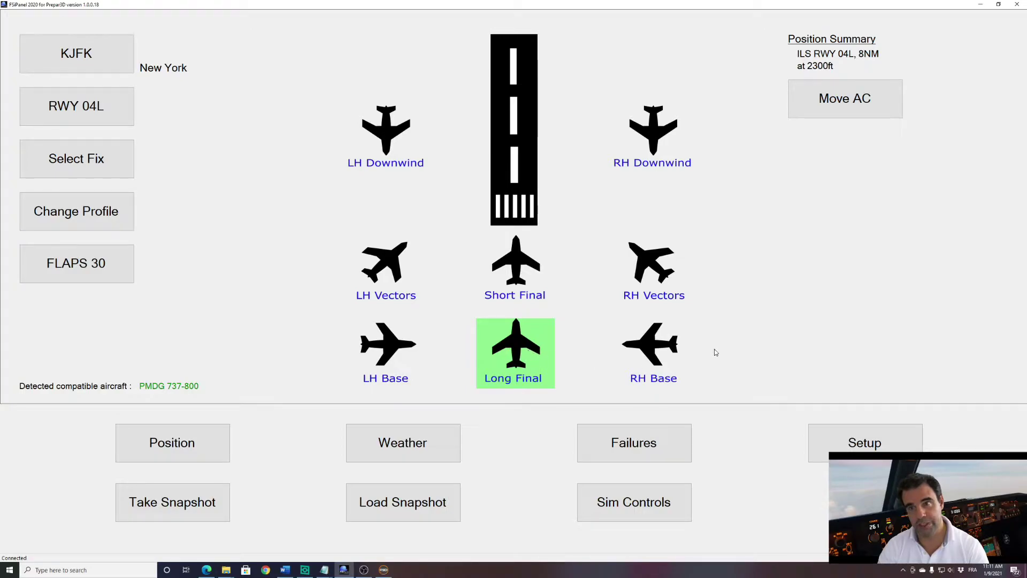
Move the aircraft to the selected position, choosing a new load with 6029 kg of fuel for the overweight aircraft.
click(830, 106)
drag(527, 266, 497, 147)
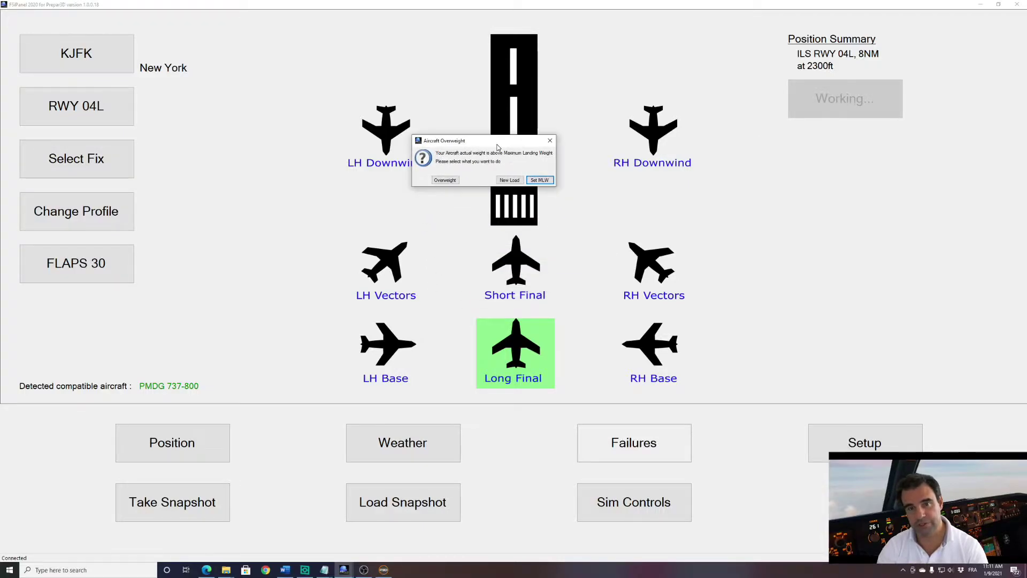
click(540, 181)
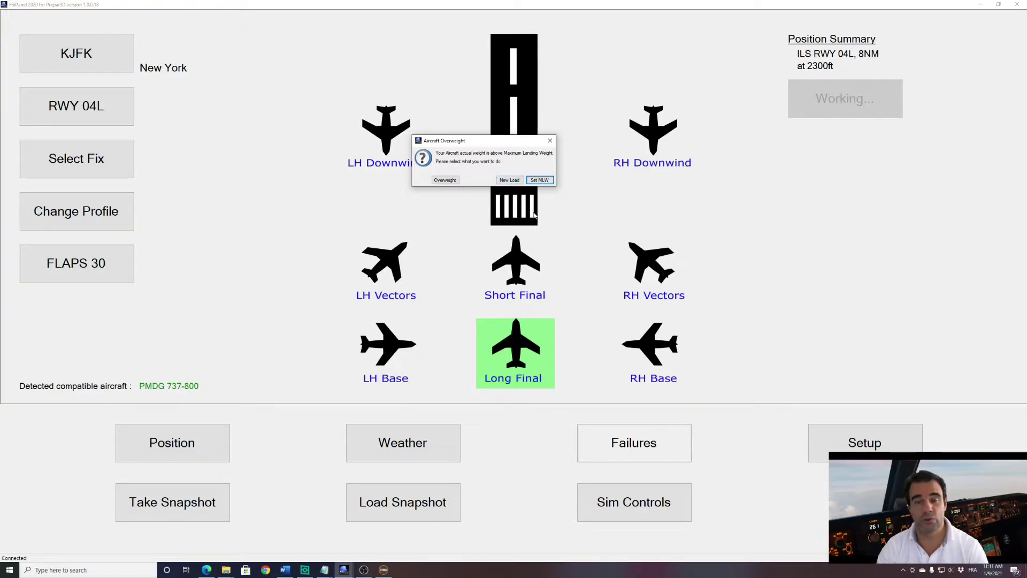
click(503, 181)
drag(379, 78, 608, 72)
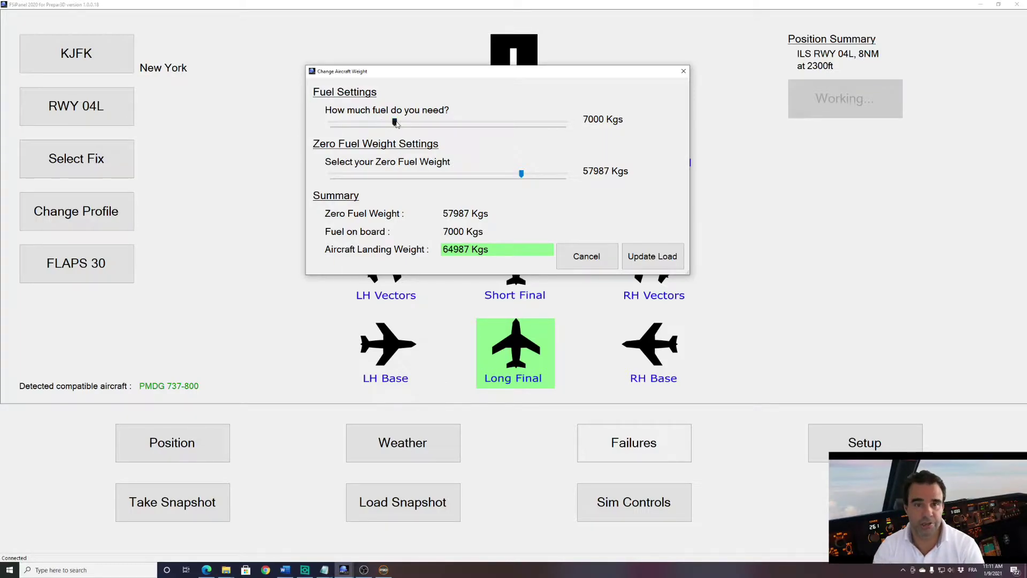
mouse_move(397, 124)
mouse_down()
mouse_move(434, 123)
mouse_move(383, 123)
mouse_up()
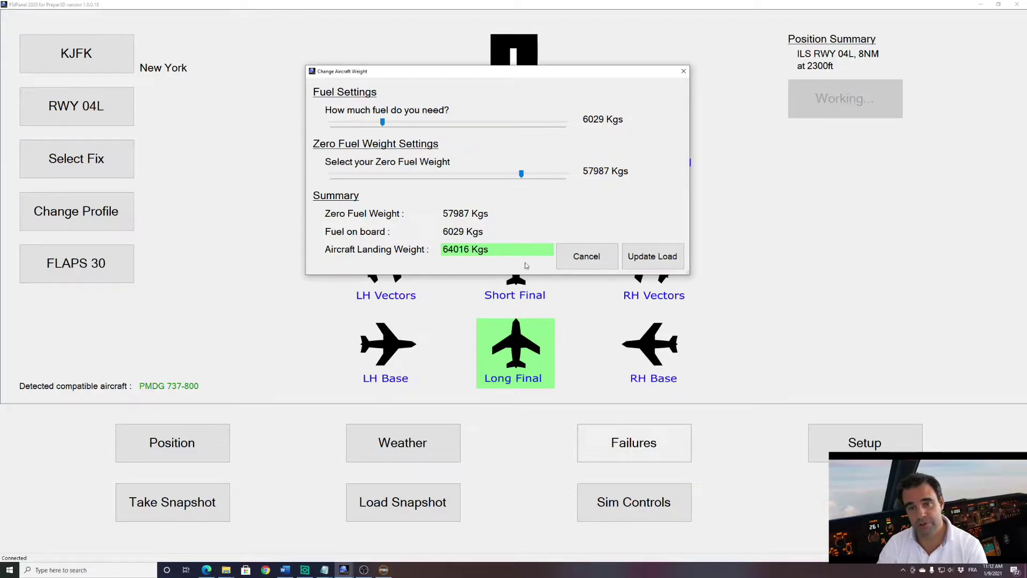
click(659, 260)
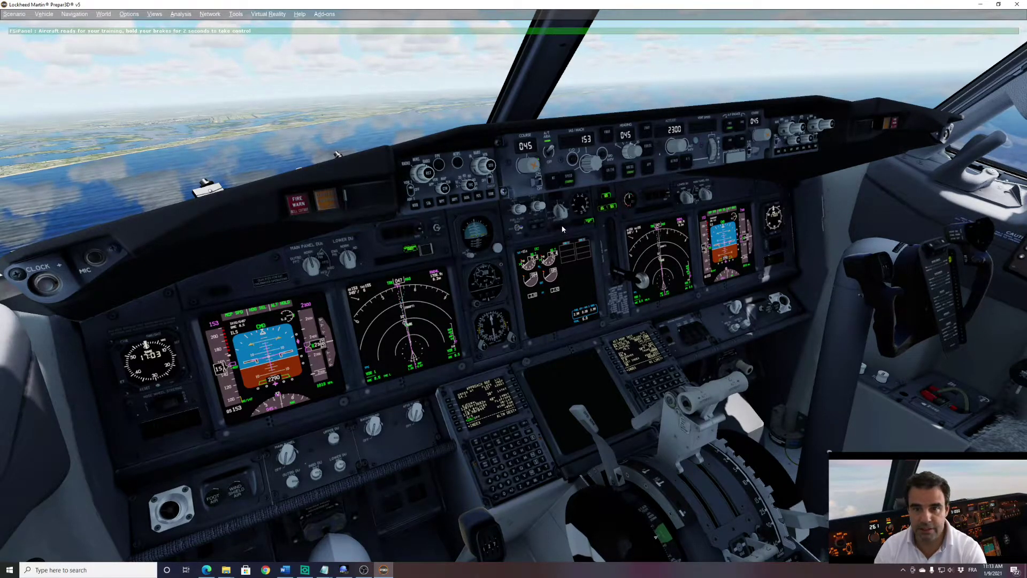
Enlarge the captain's CDU and bring up the active route's LEGS page to check the approach.
key(a)
key(a)
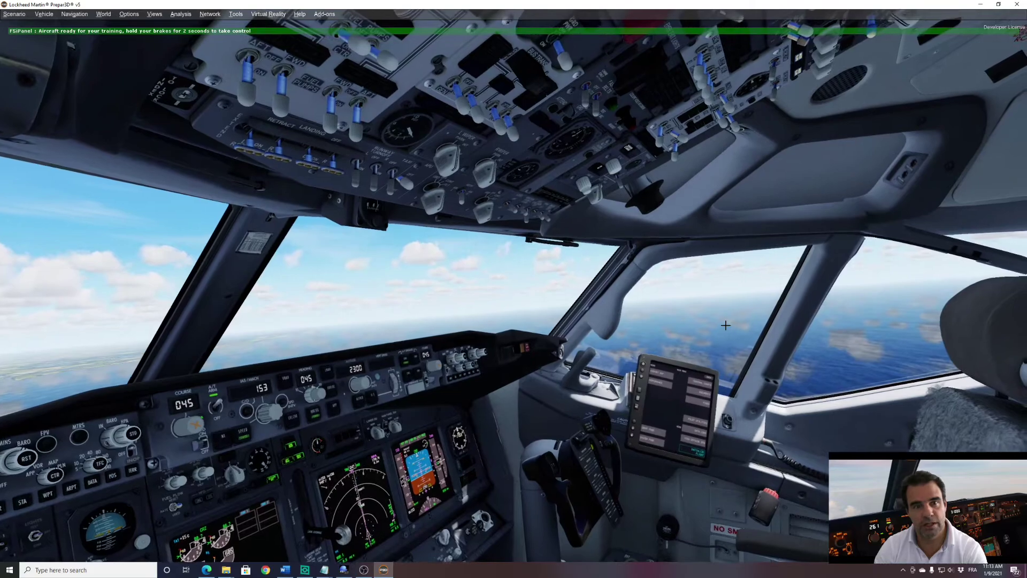
key(a)
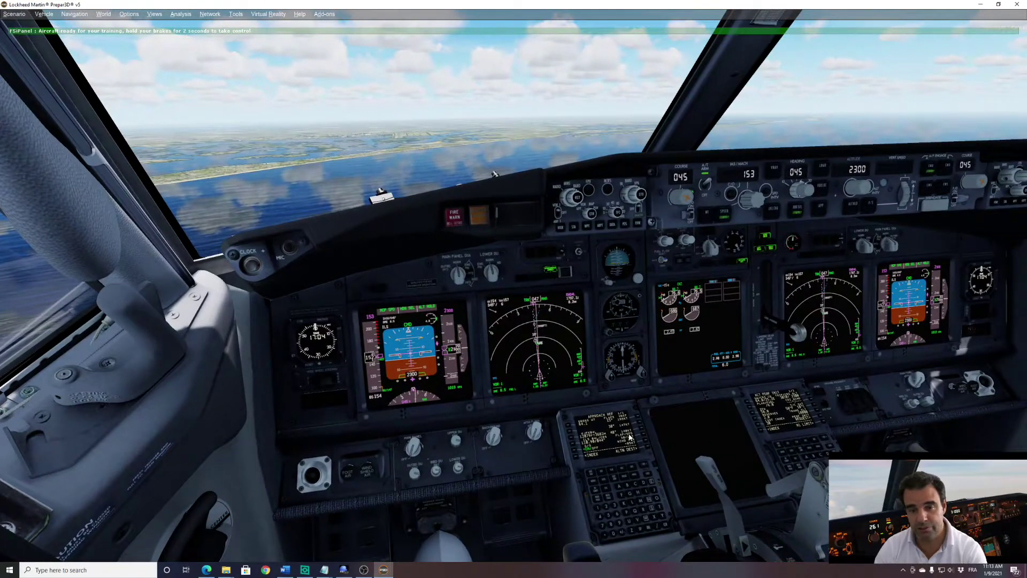
click(600, 437)
click(894, 446)
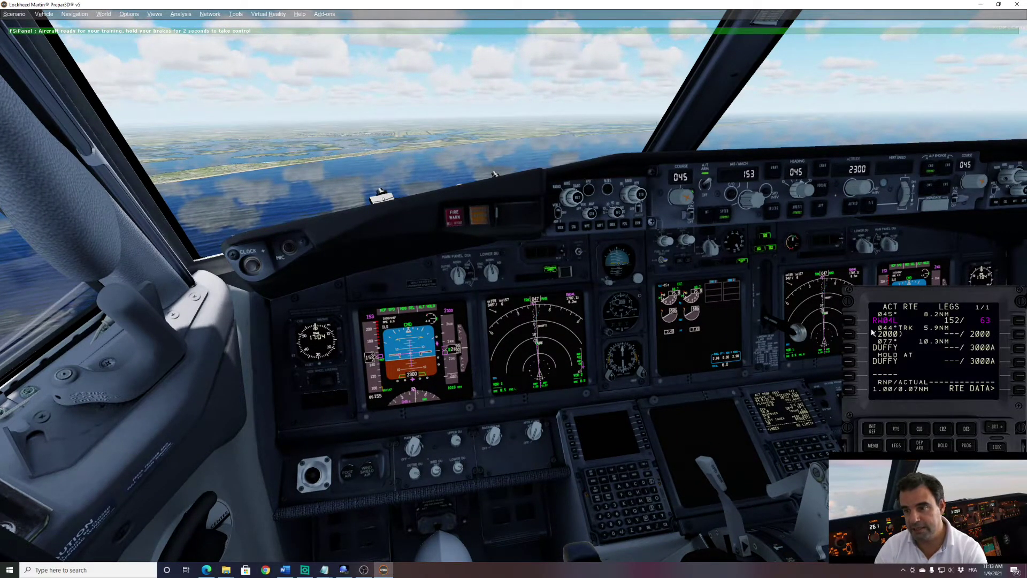
Check the CDU's approach reference page, close the enlarged CDU, and hold the brakes to take control of the aircraft.
click(872, 428)
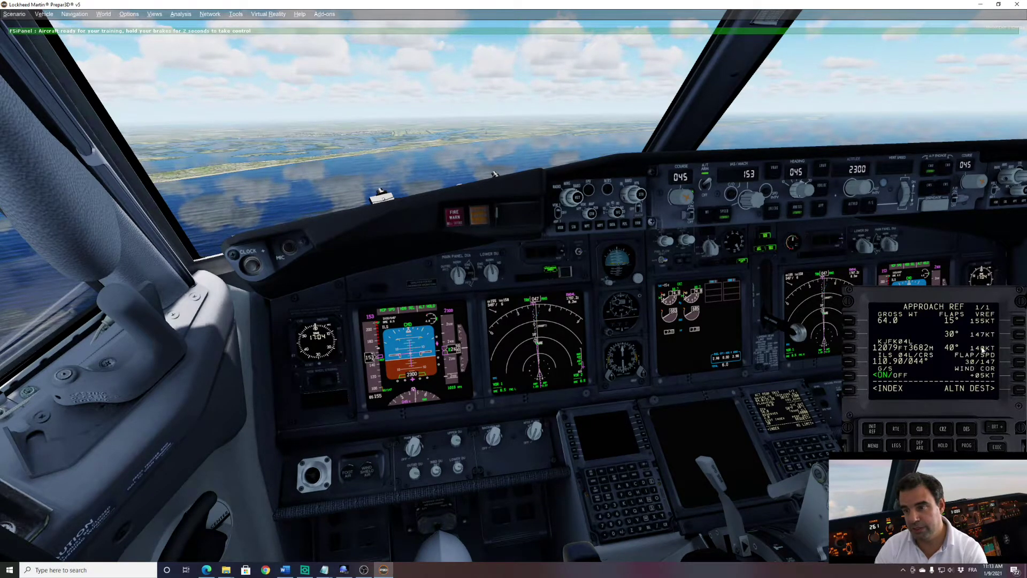
click(961, 347)
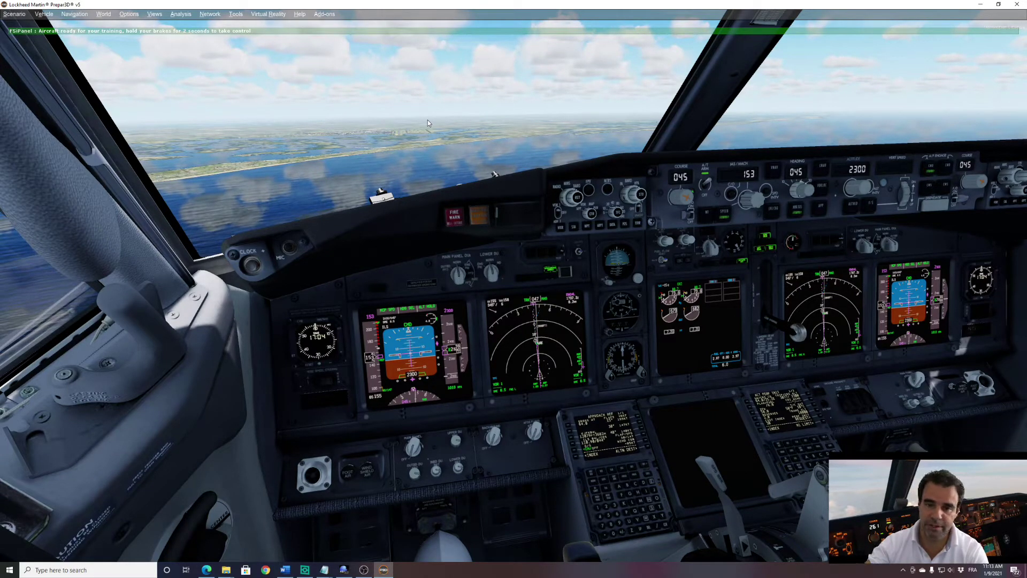
key(period)
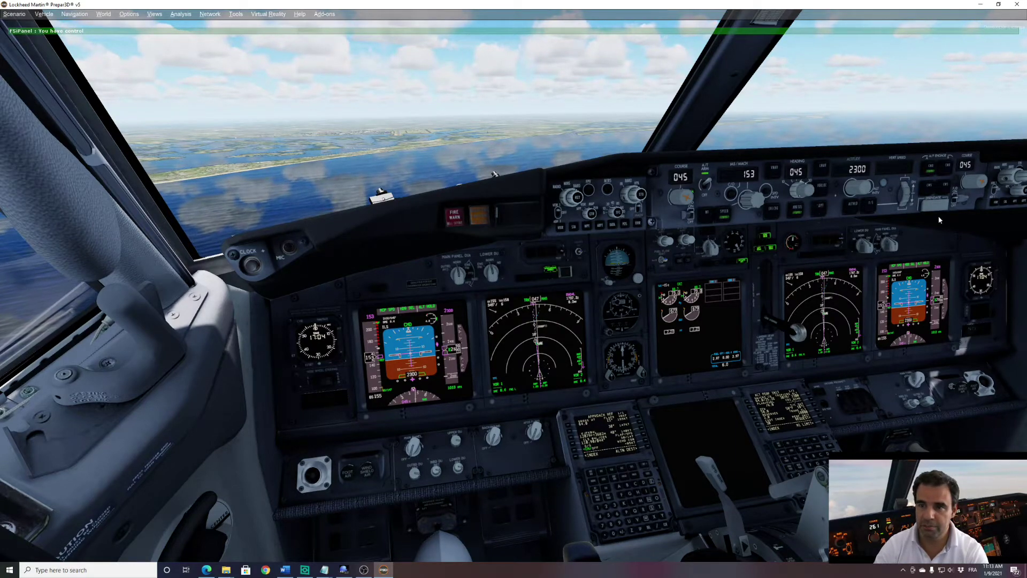
scroll(945, 167, down, 1)
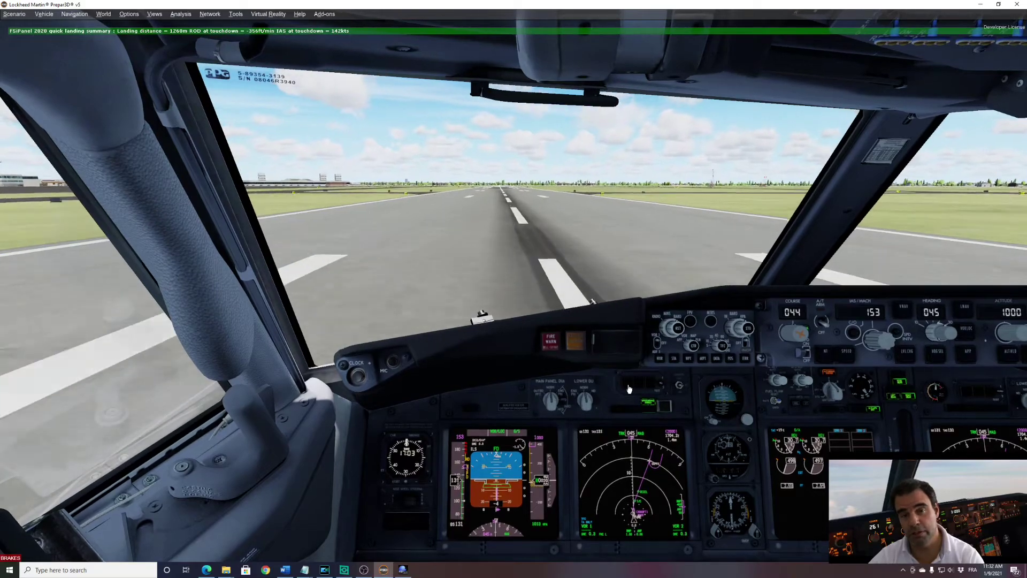
Brake the aircraft during the landing roll on runway 04L and while taxiing clear of the runway.
key(period)
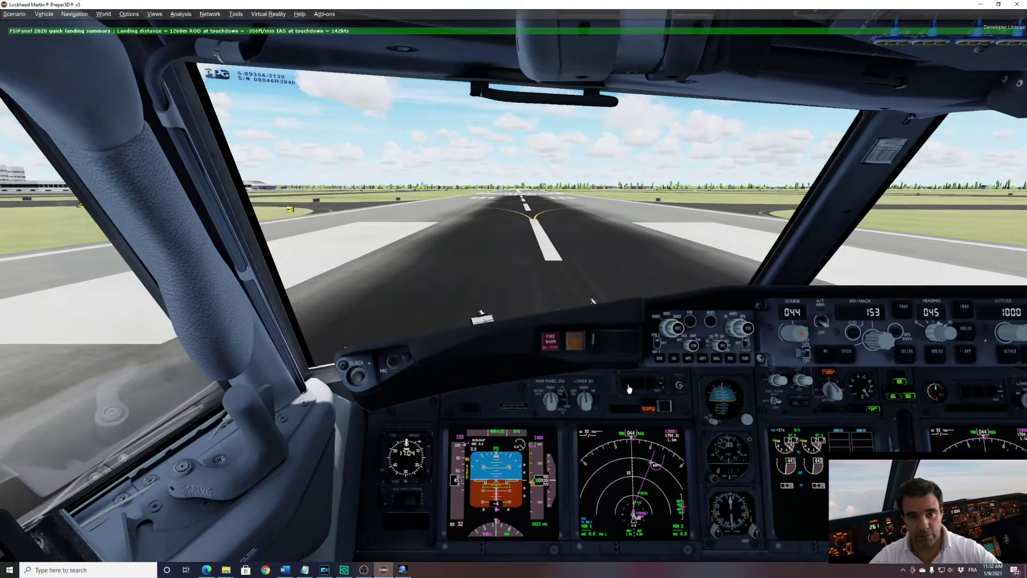
key(period)
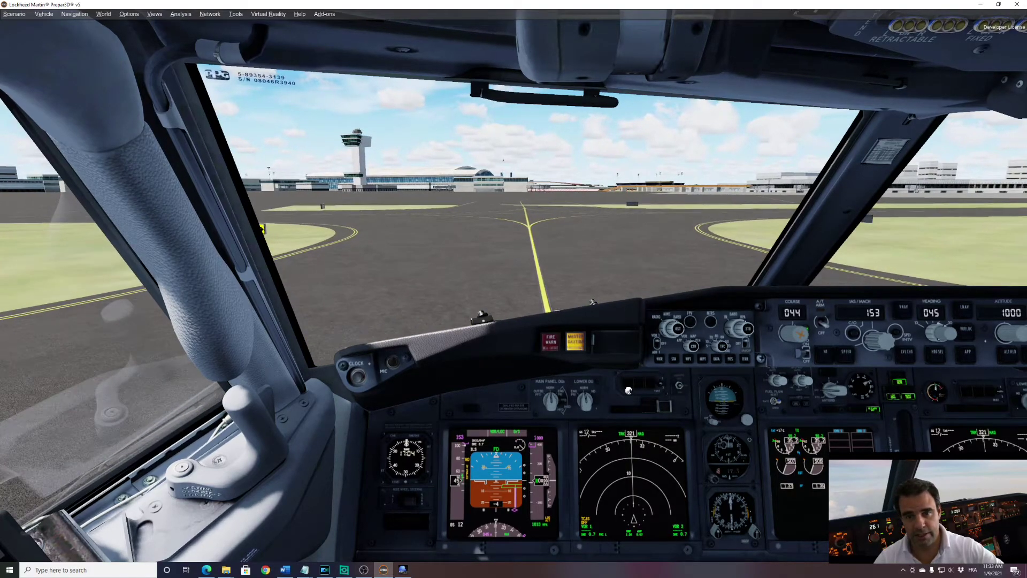
drag(579, 231, 590, 386)
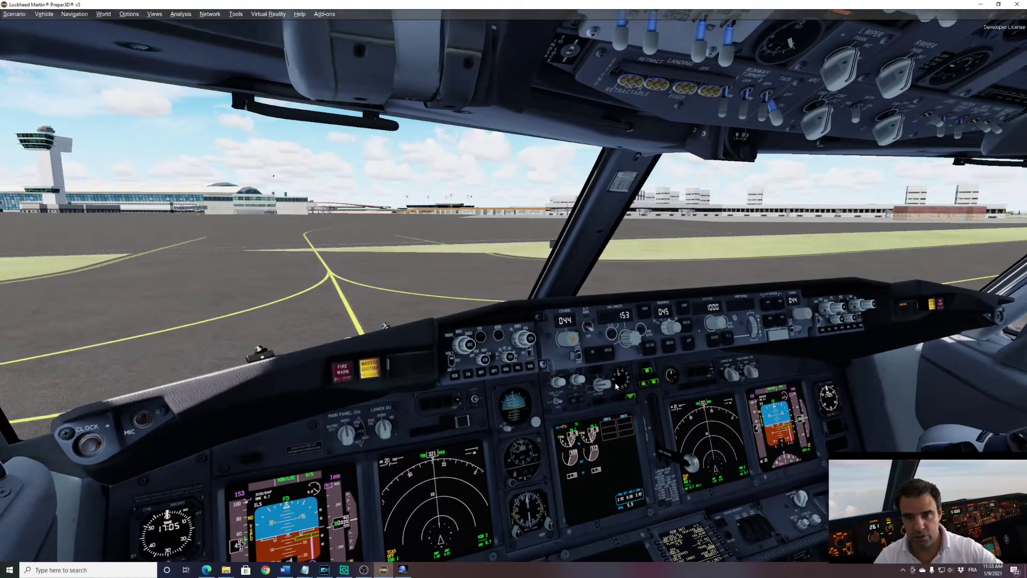
key(period)
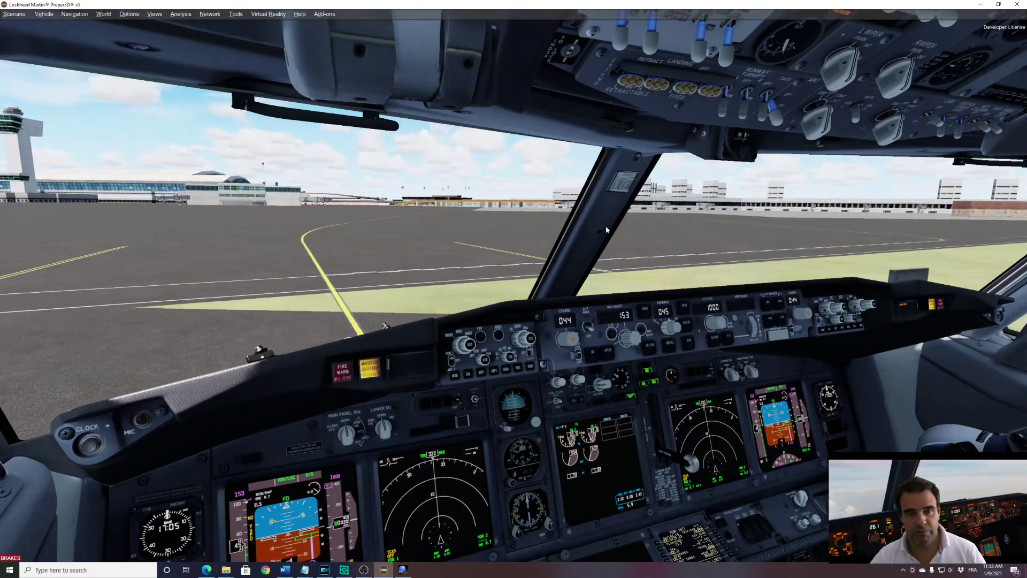
Hold the aircraft stationary on the taxiway with the brakes and set the parking brake.
drag(577, 215, 749, 289)
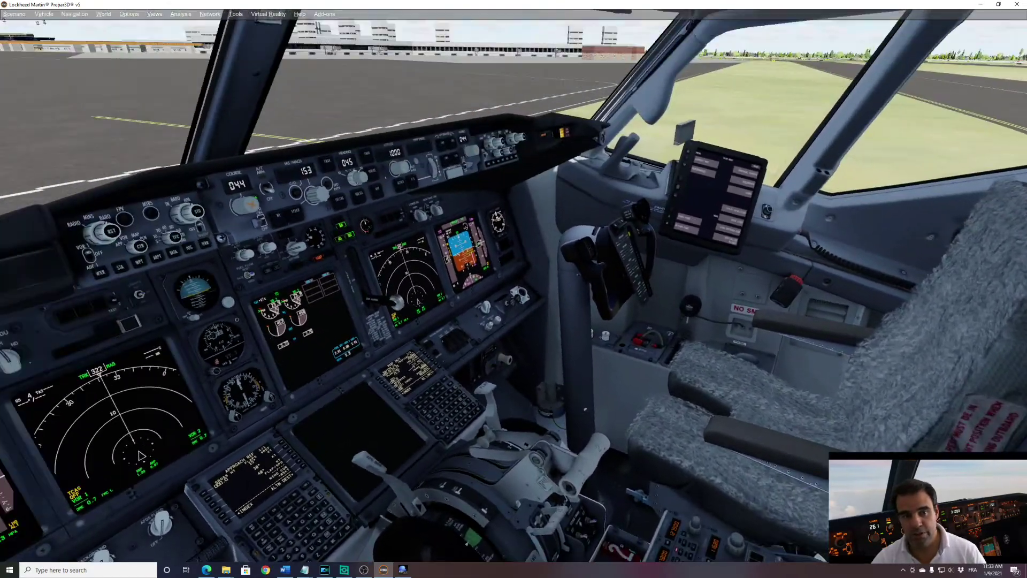
drag(593, 352, 593, 353)
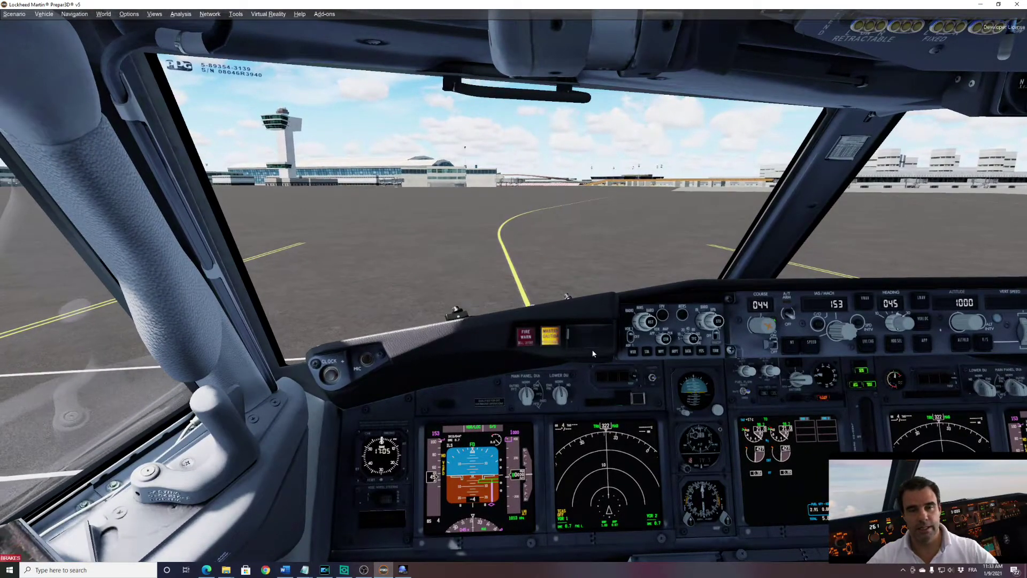
key(period)
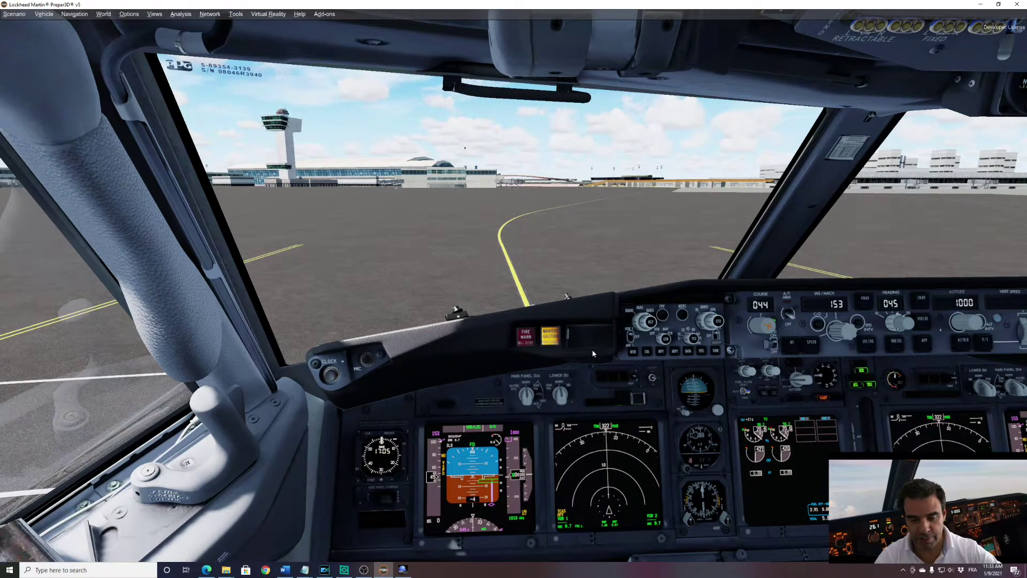
key(ctrl+period)
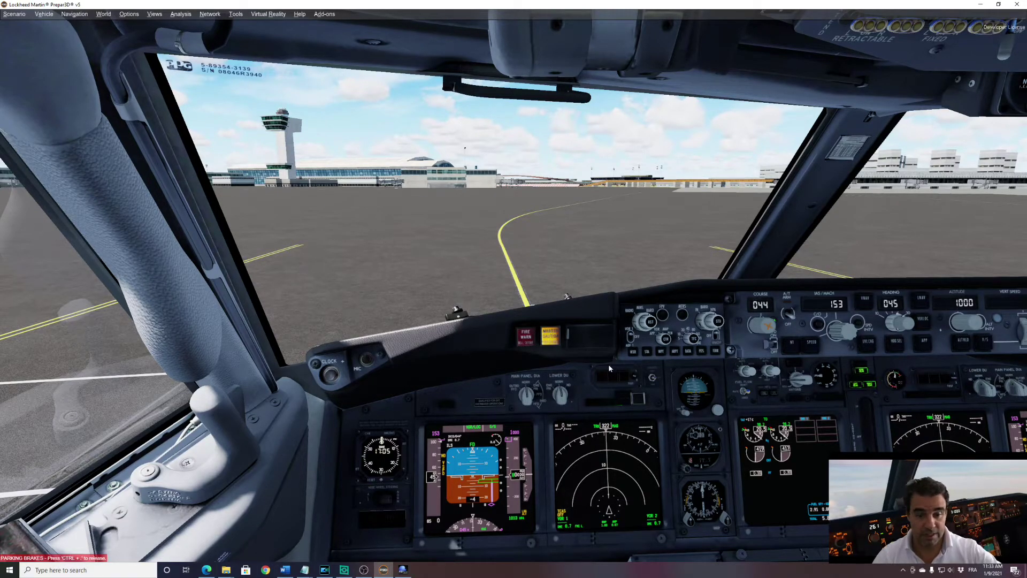
Switch to FSiPanel and open the landing report for the approach to KJFK runway 04L.
click(402, 571)
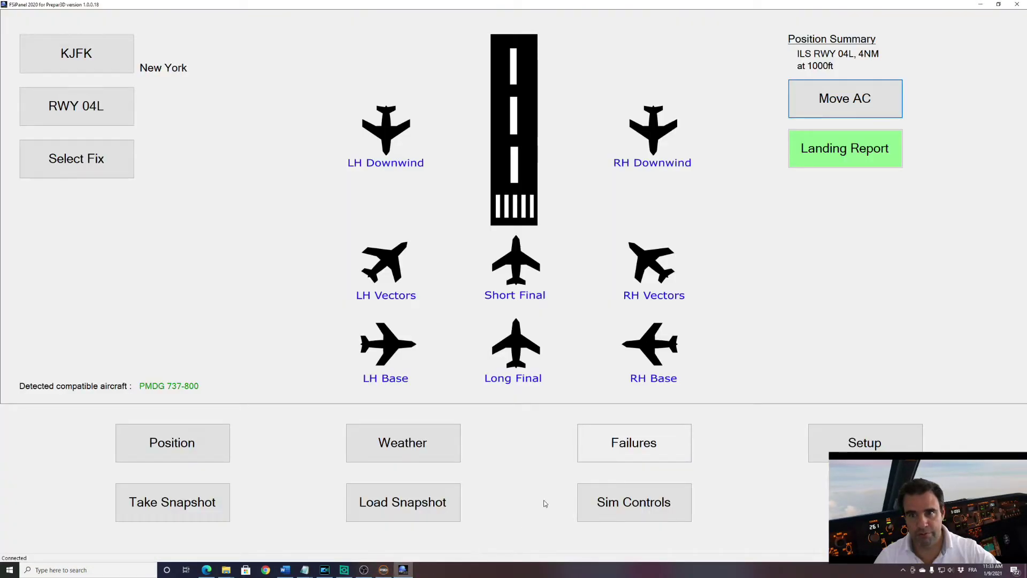
click(843, 154)
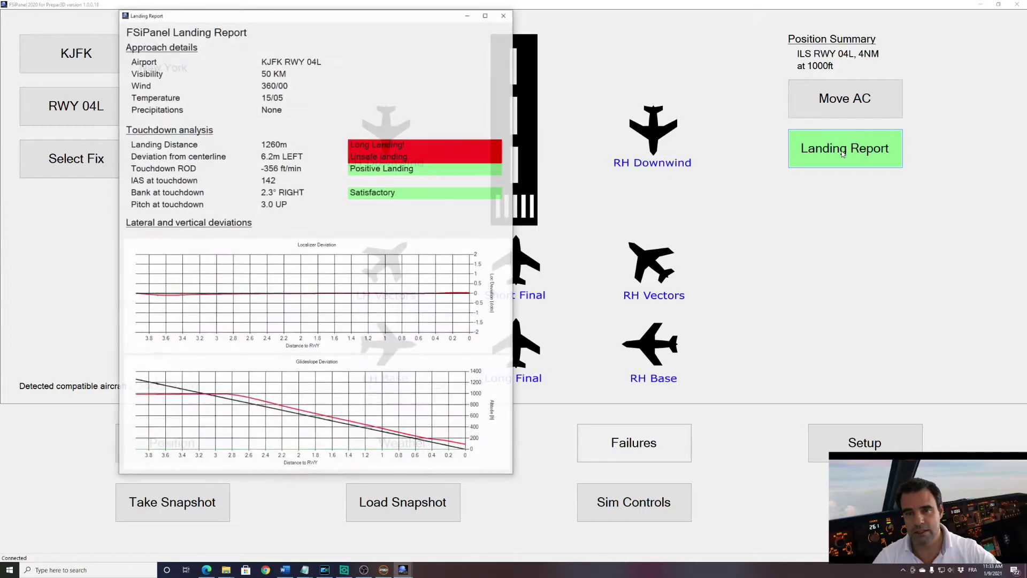